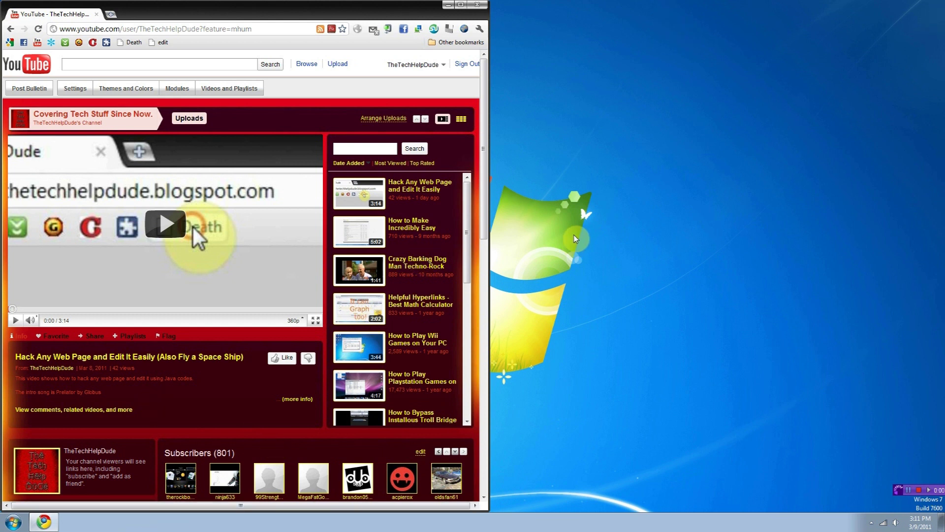
Launch Problem Steps Recorder by running 'psr' from the Start menu's Run dialog.
click(575, 117)
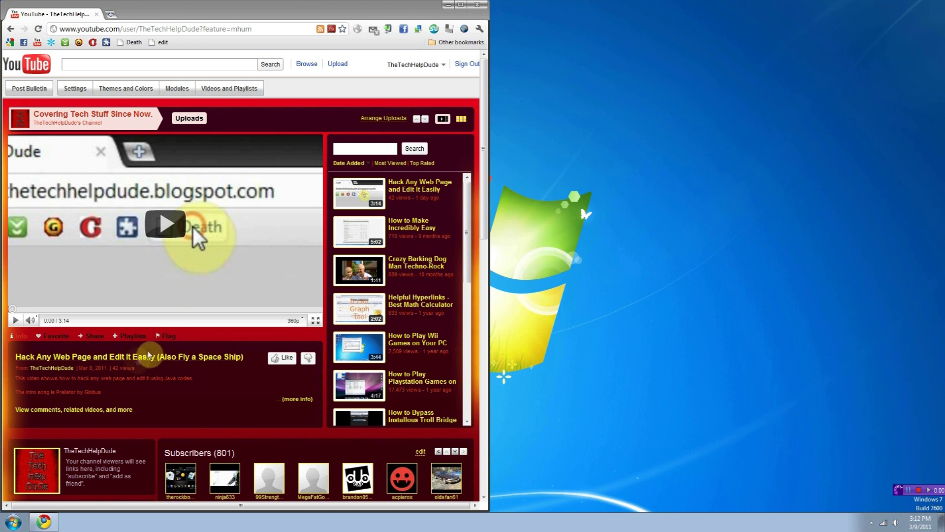
click(12, 522)
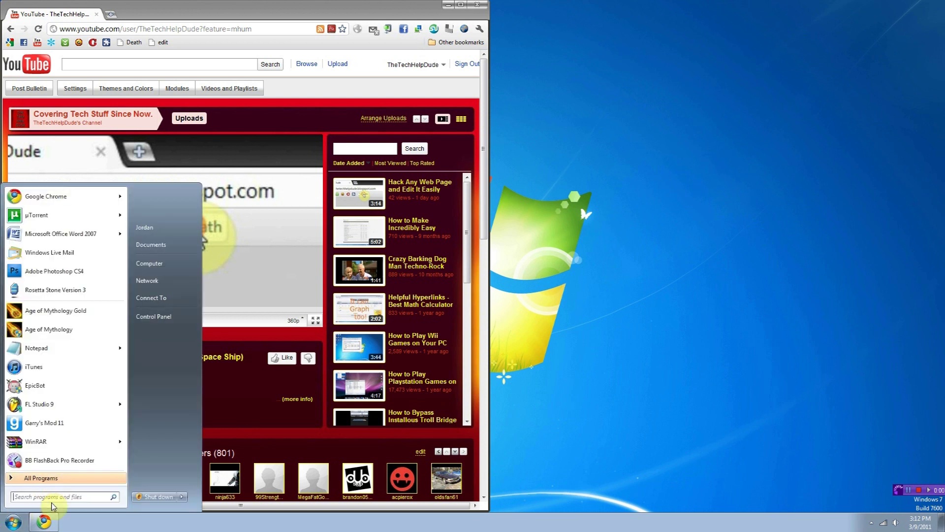
text(r)
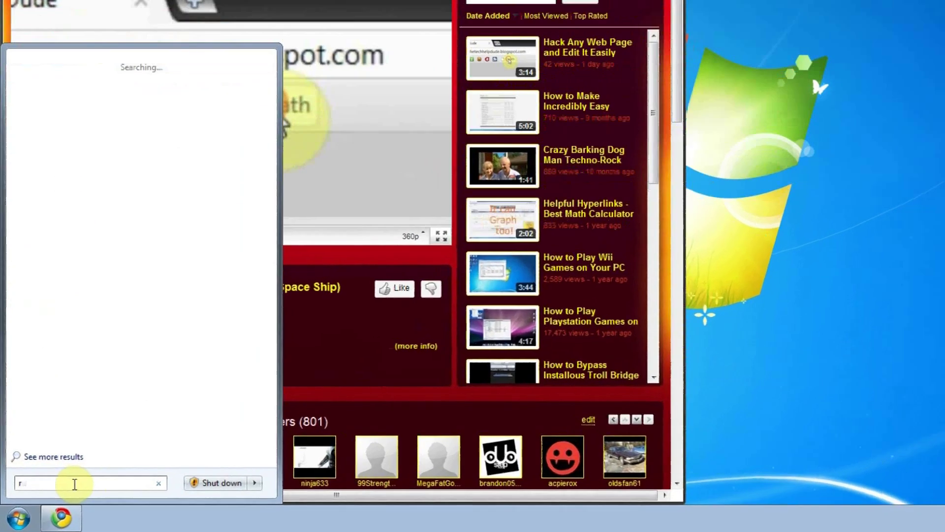
text(un)
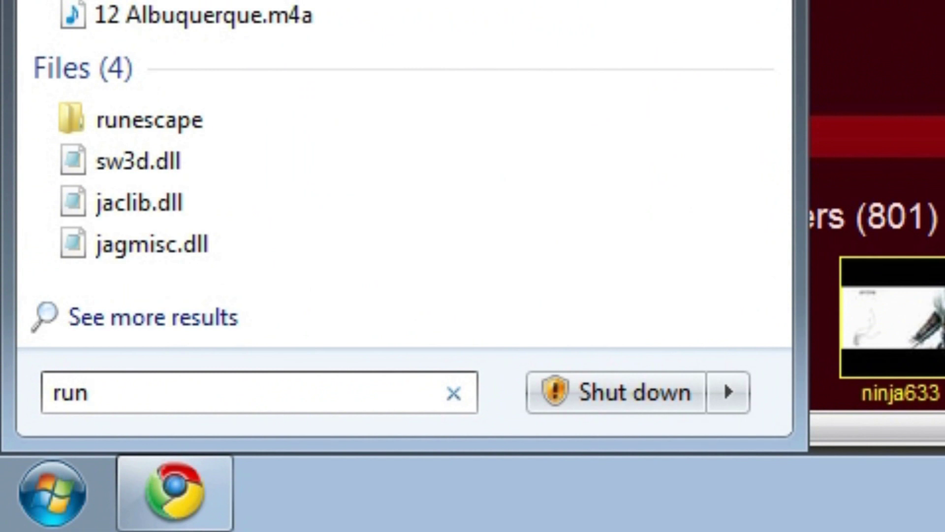
key(Return)
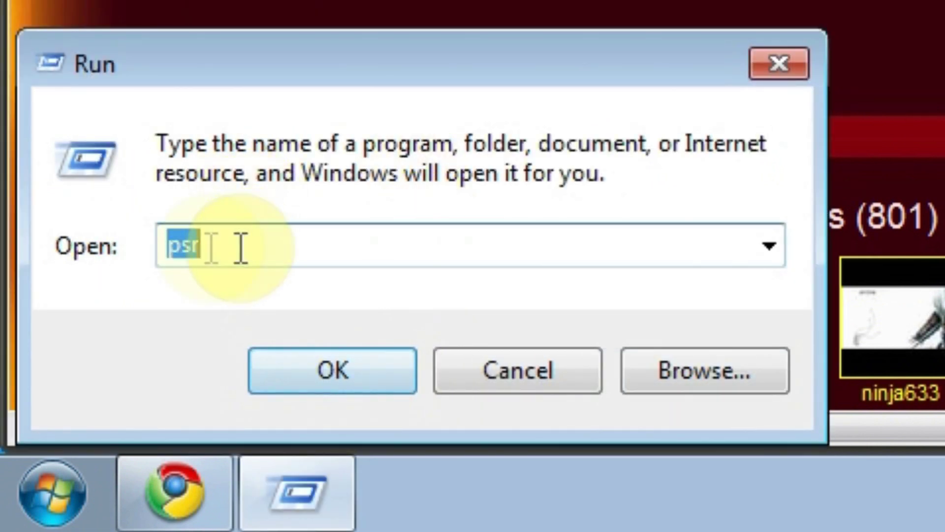
click(212, 246)
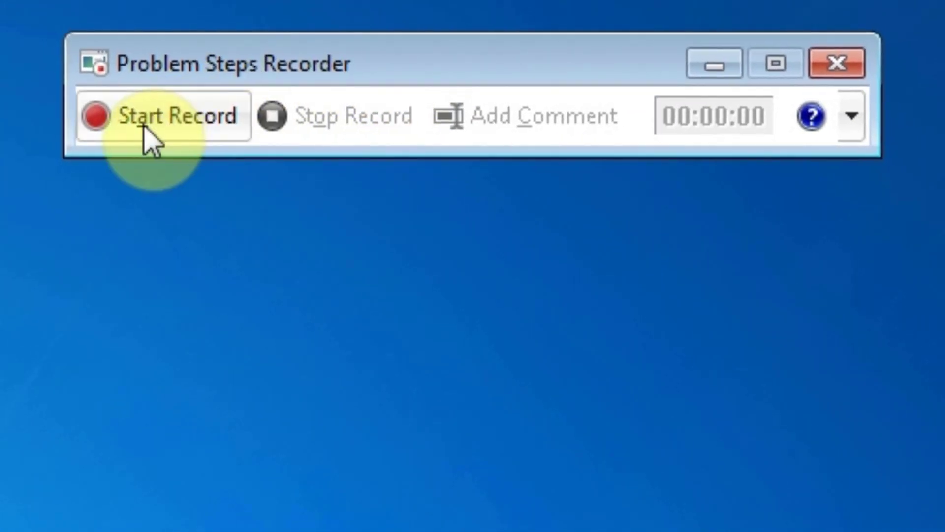
Start recording, move the recorder window aside, and begin adding a comment.
click(150, 129)
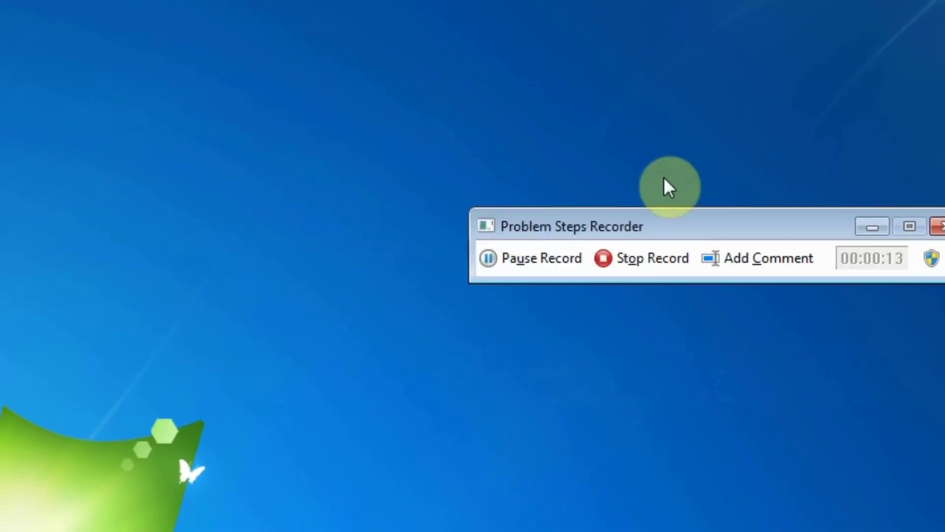
drag(550, 59, 458, 91)
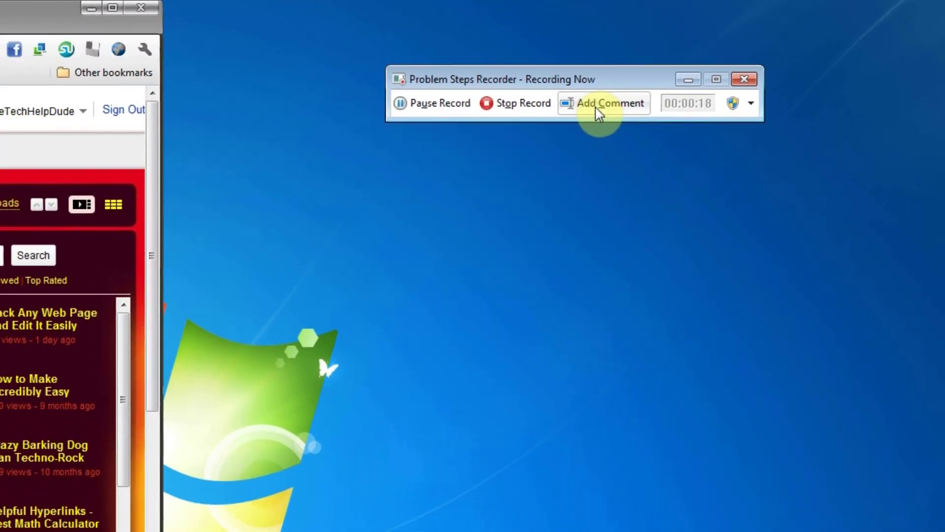
click(540, 126)
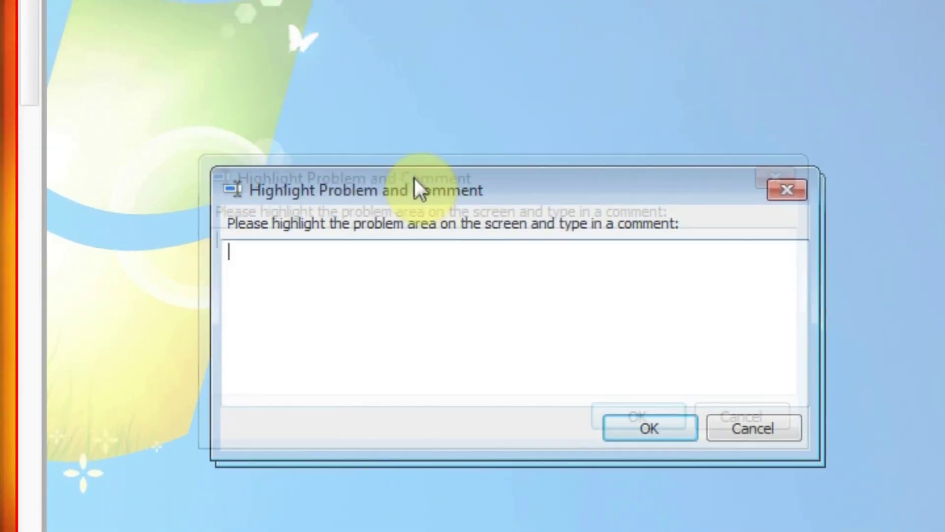
Enter the comment 'this is my channel' and confirm it with OK.
click(414, 176)
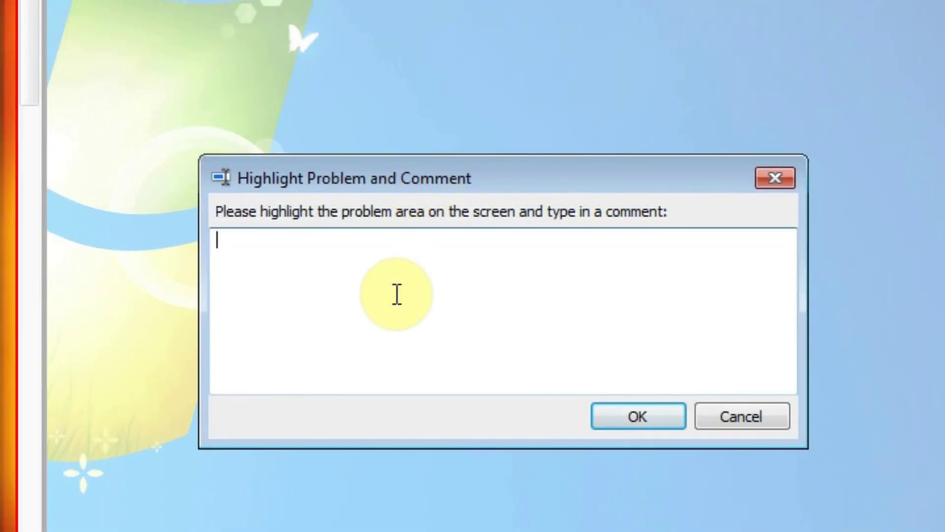
text(this is my channel)
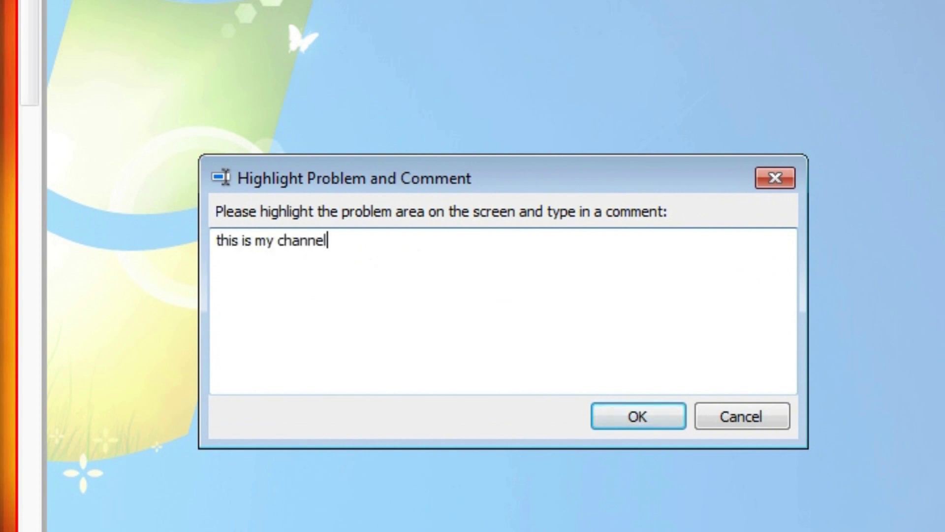
click(657, 422)
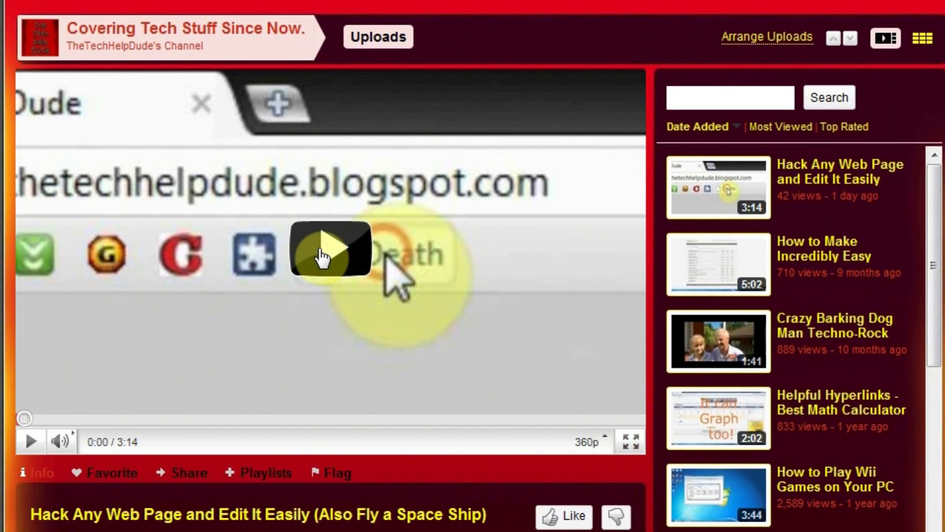
Play the featured Hack Any Web Page video and scrub forward to about 0:41.
click(325, 253)
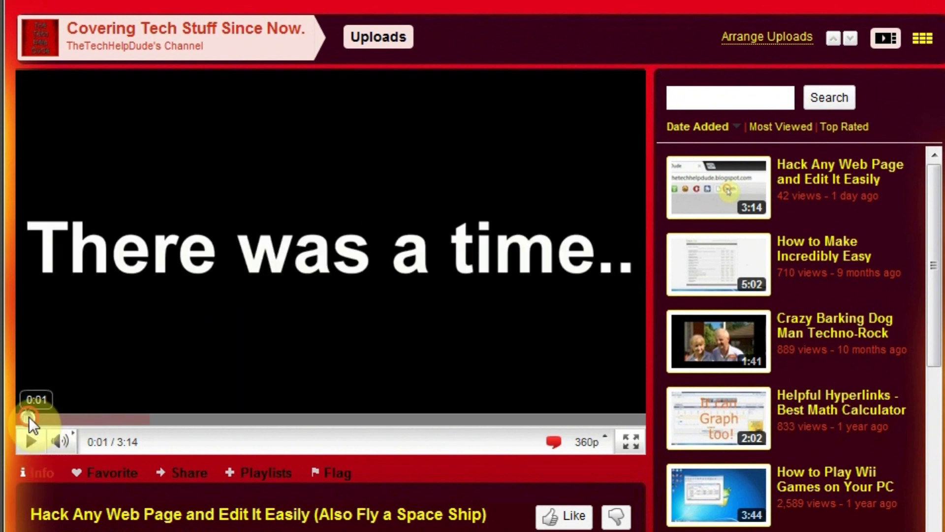
drag(29, 417, 78, 419)
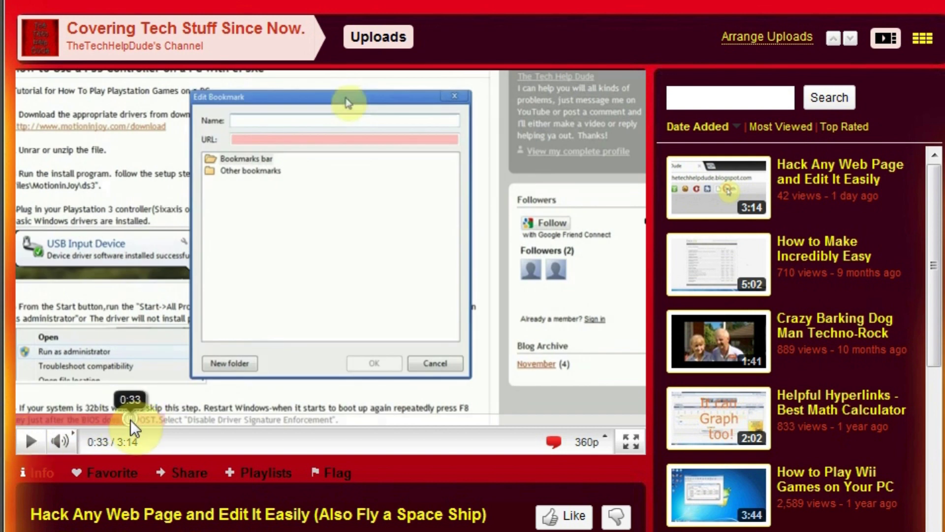
mouse_move(130, 420)
mouse_down()
mouse_move(155, 420)
mouse_move(86, 417)
mouse_up()
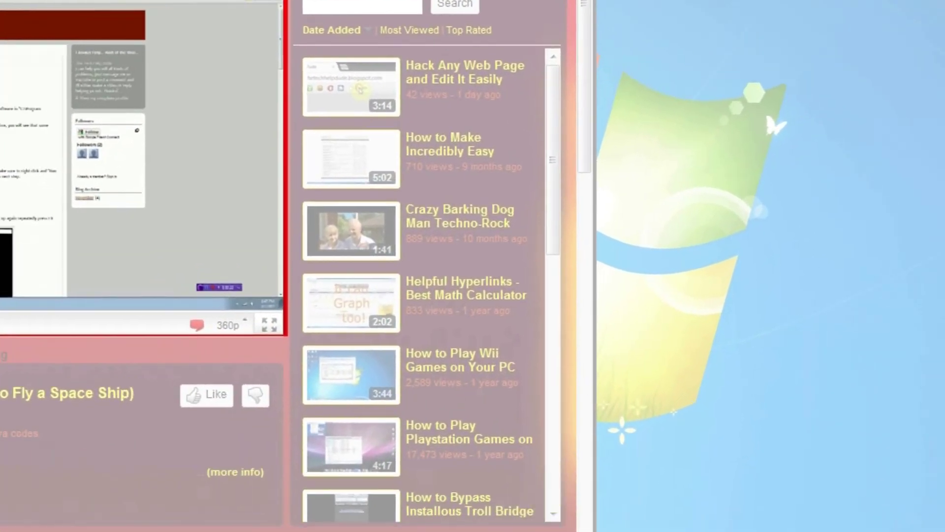
Type a second comment starting 'this is a v…' and scrub the video to 1:03.
text(thi)
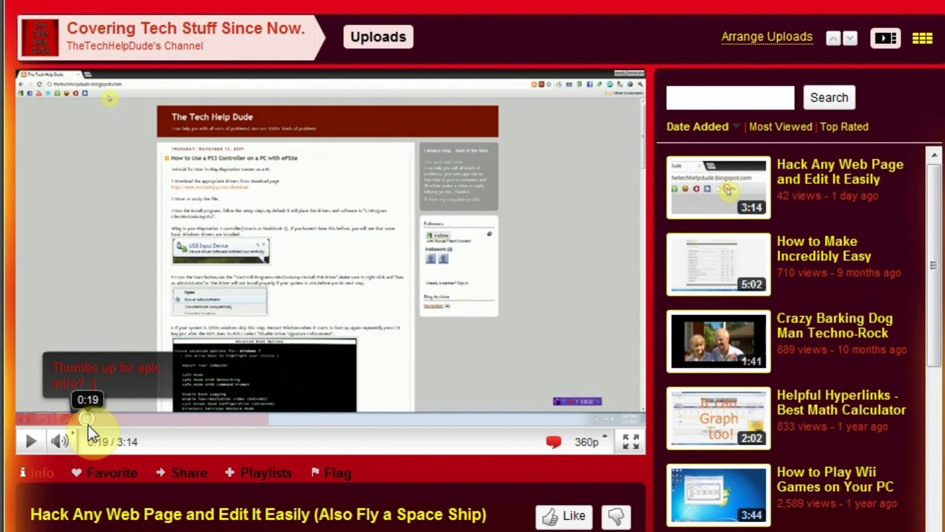
drag(87, 422, 220, 424)
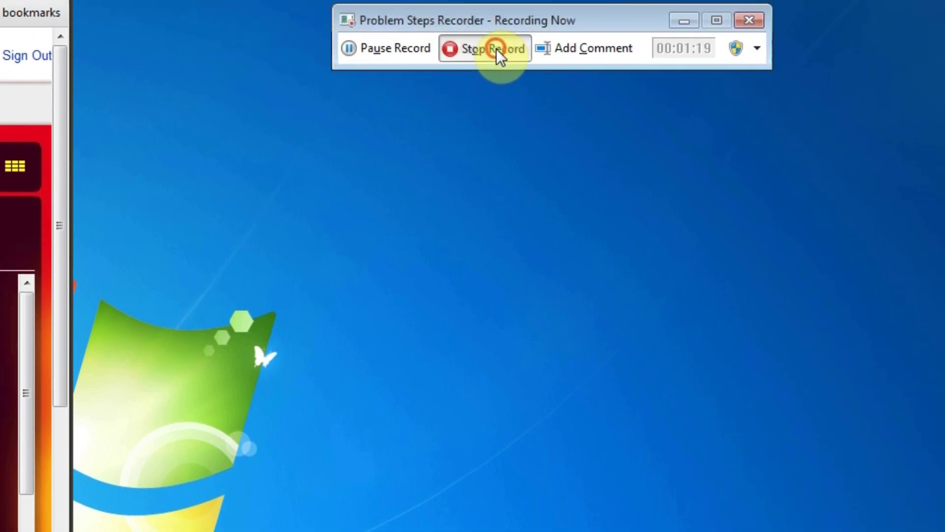
Stop recording, save over lol.zip on the Desktop, and open the archive in WinRAR.
click(782, 10)
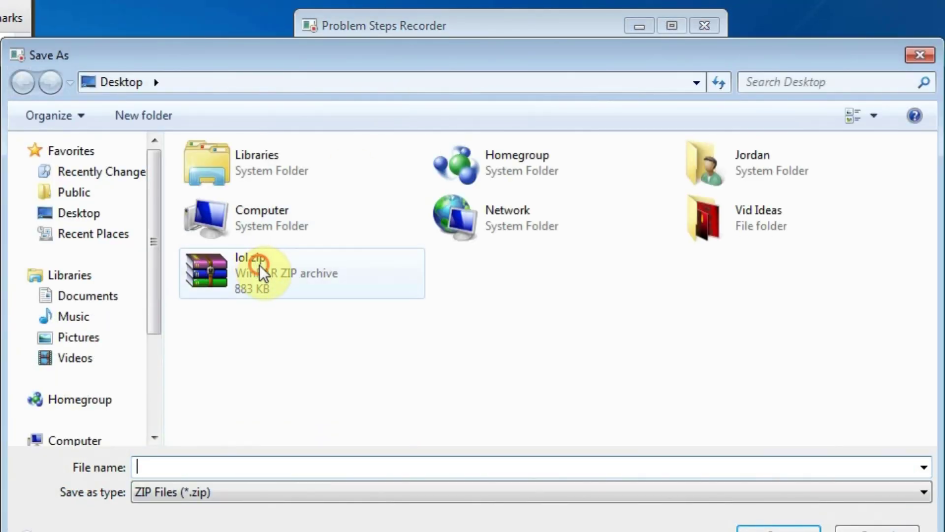
click(260, 274)
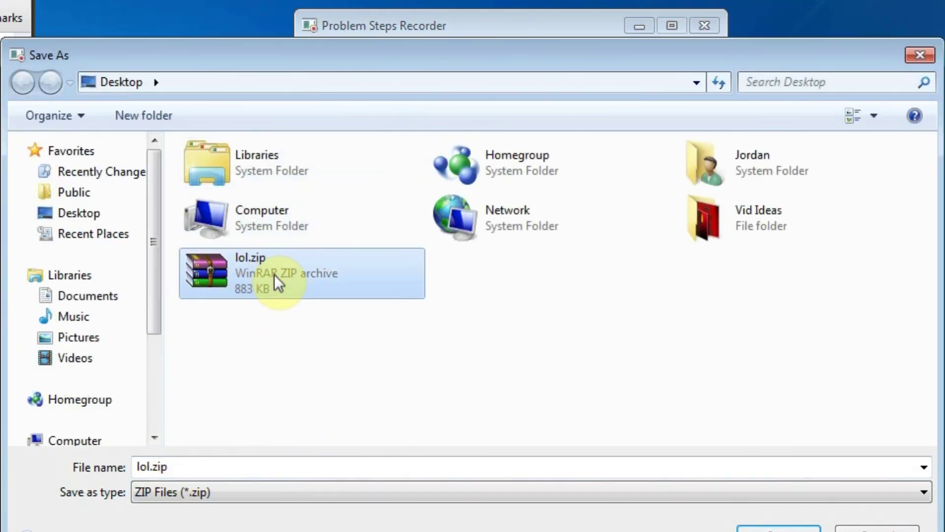
click(771, 529)
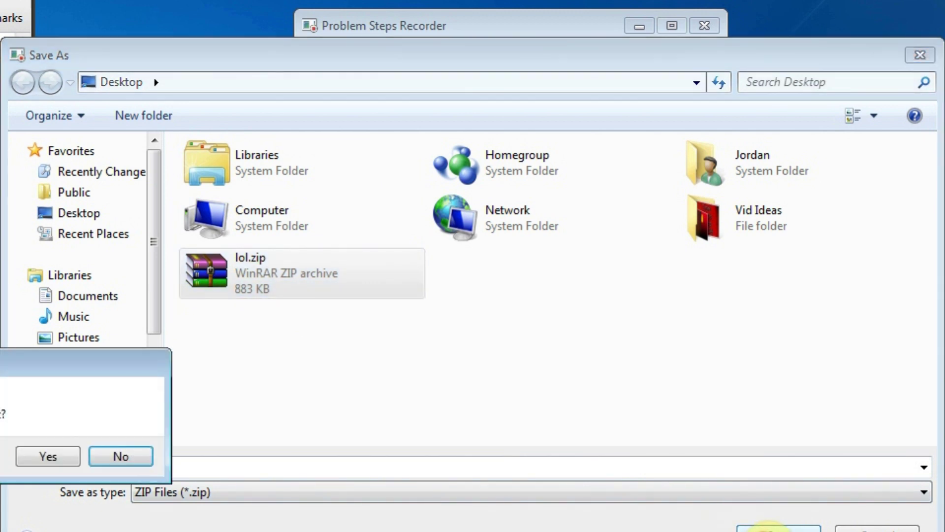
click(20, 458)
click(448, 283)
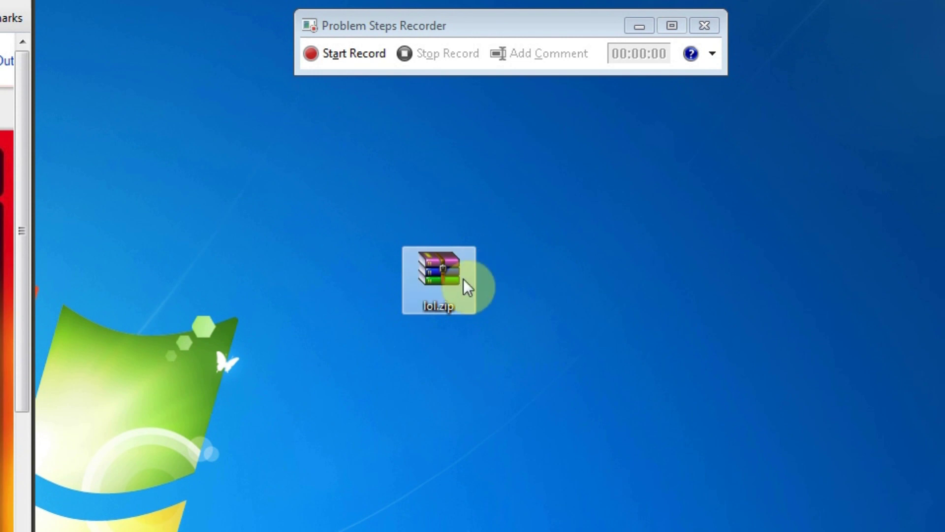
double_click(415, 268)
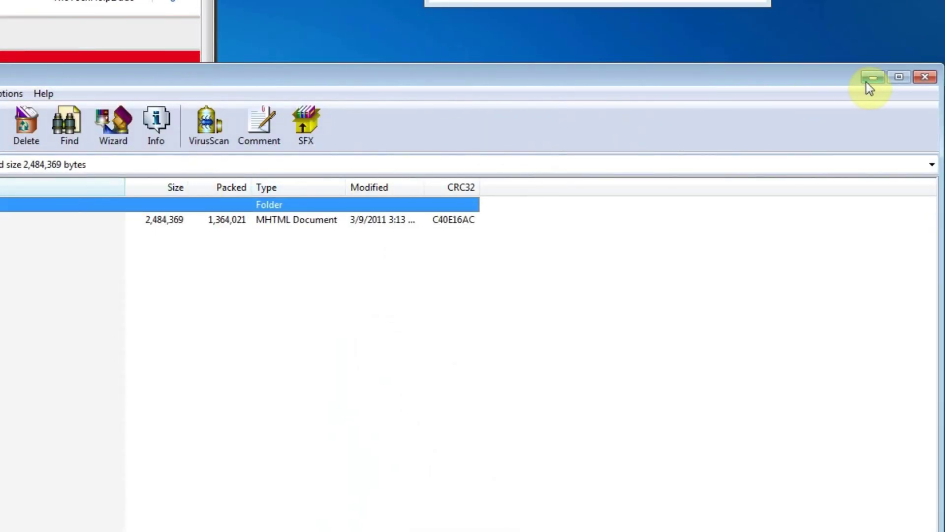
Extract the MHTML report from the archive onto the desktop and close WinRAR.
drag(937, 64, 432, 181)
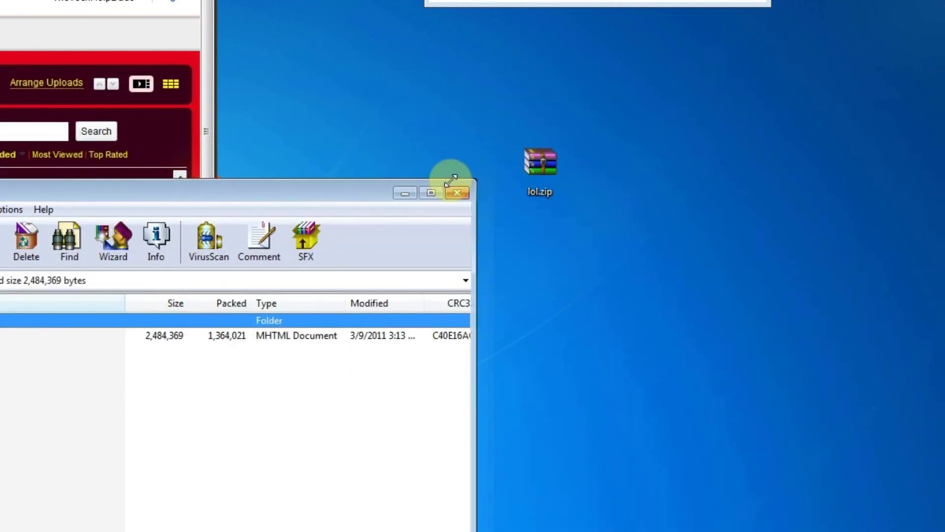
drag(279, 192, 200, 152)
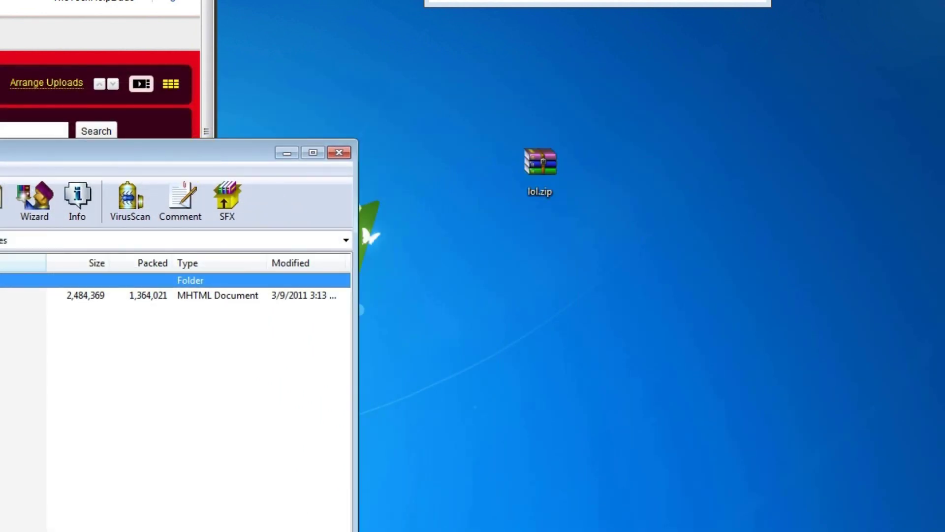
drag(148, 295, 592, 168)
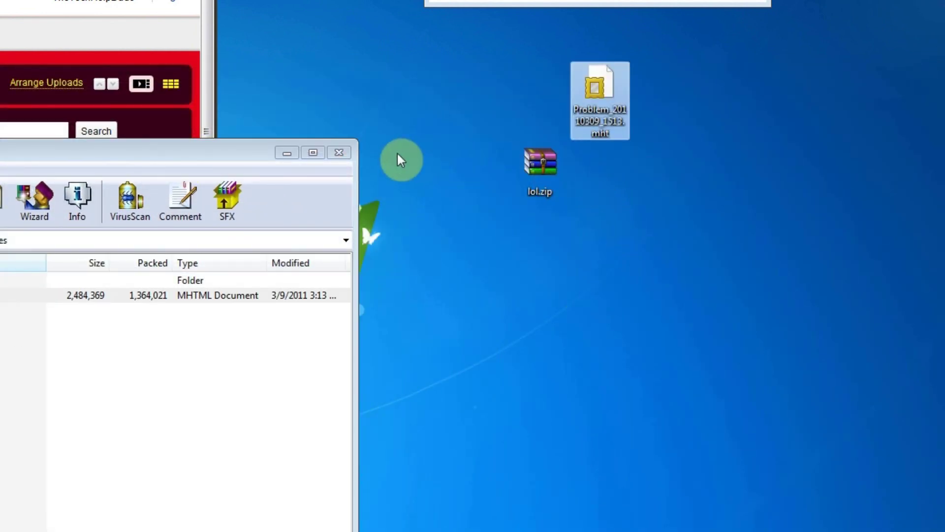
click(338, 153)
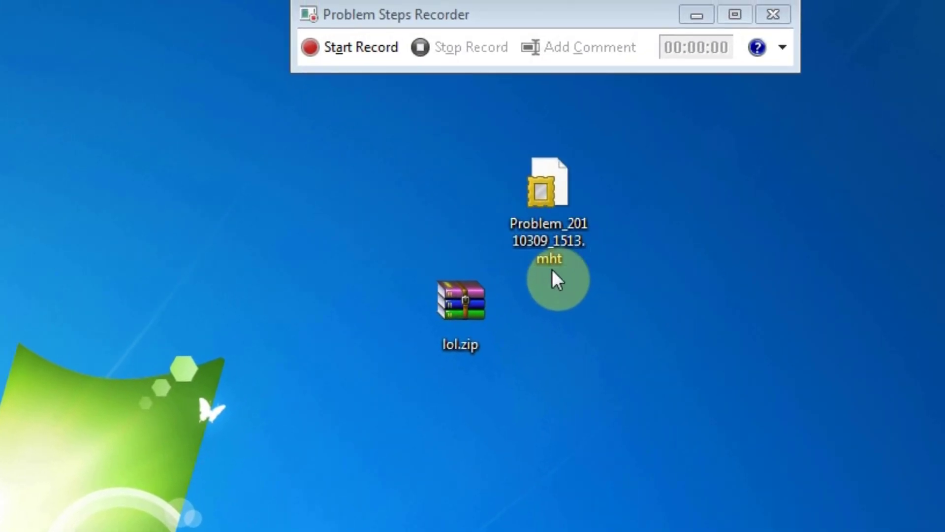
Delete lol.zip from the desktop, sending it to the Recycle Bin.
click(554, 271)
click(462, 327)
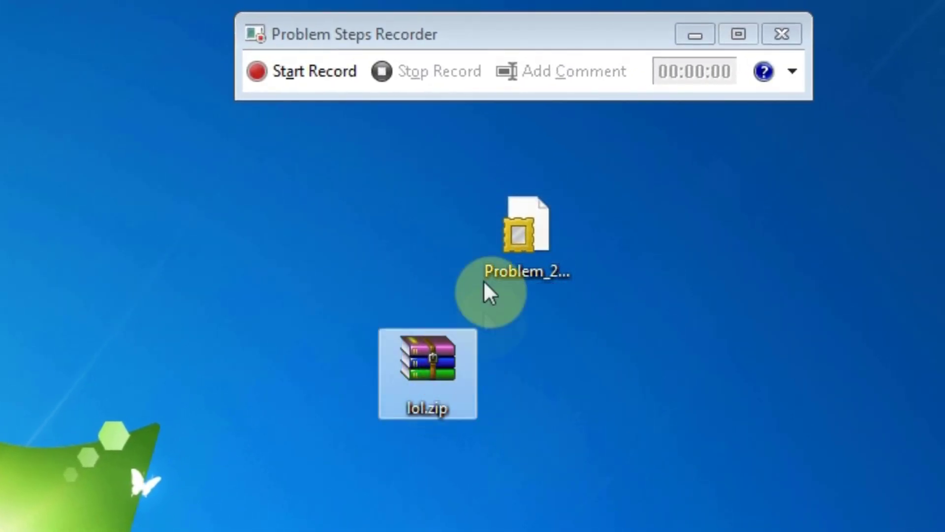
drag(389, 376, 262, 289)
key(Delete)
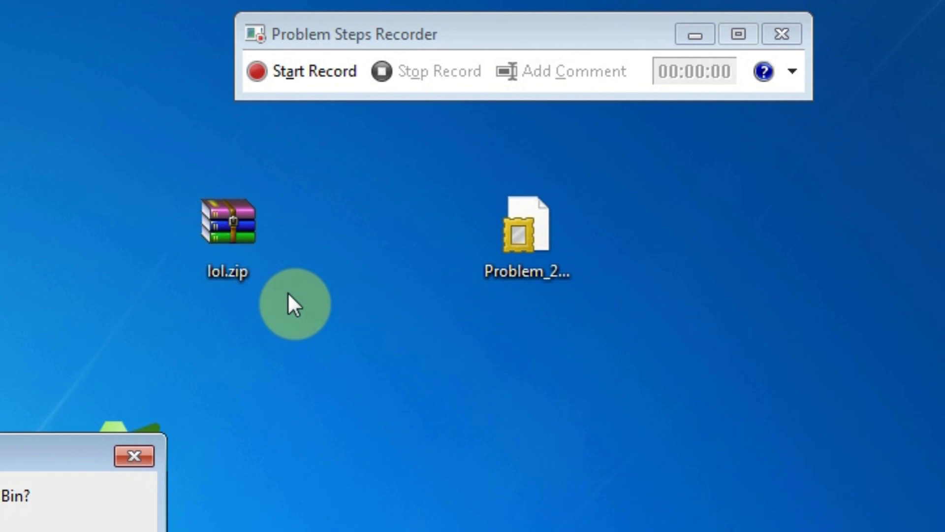
key(Return)
click(526, 256)
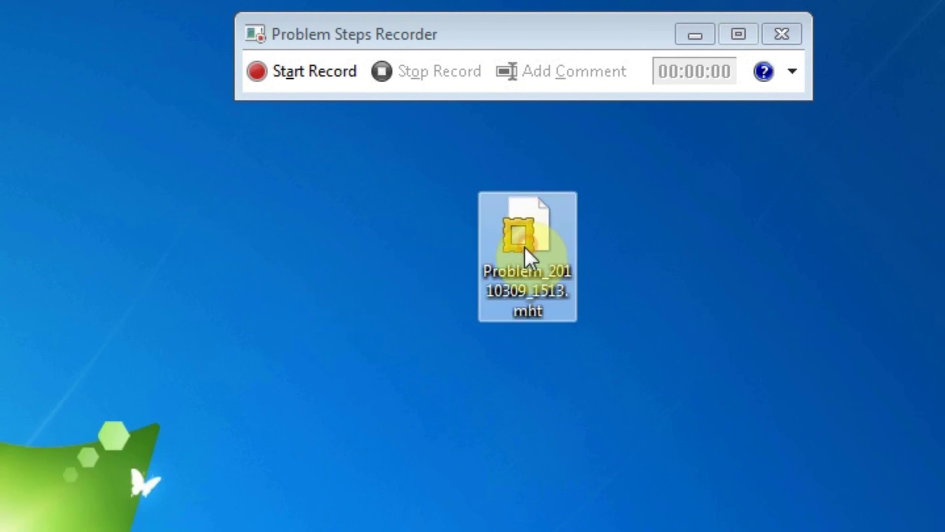
Open Problem_20110309_1513.mht in Internet Explorer and scroll down through the steps to Step 13.
double_click(529, 272)
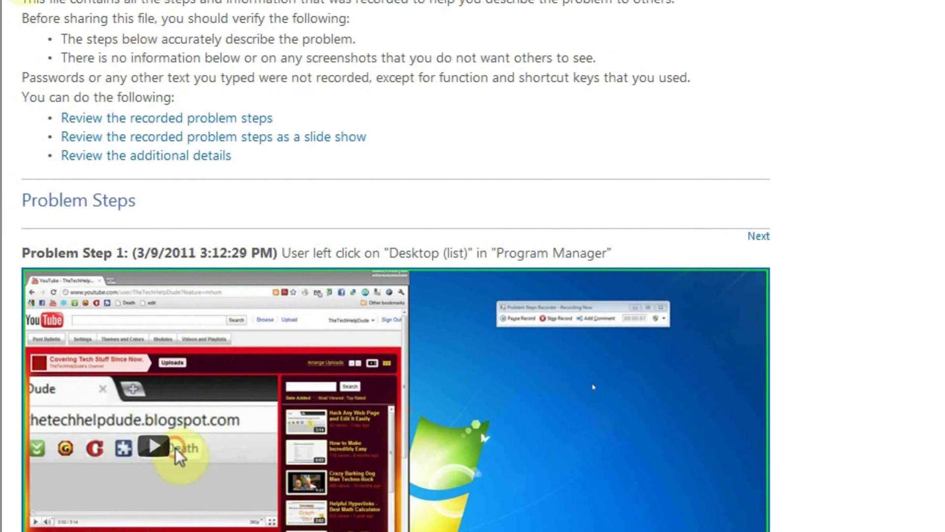
scroll(253, 99, down, 3)
scroll(843, 130, down, 3)
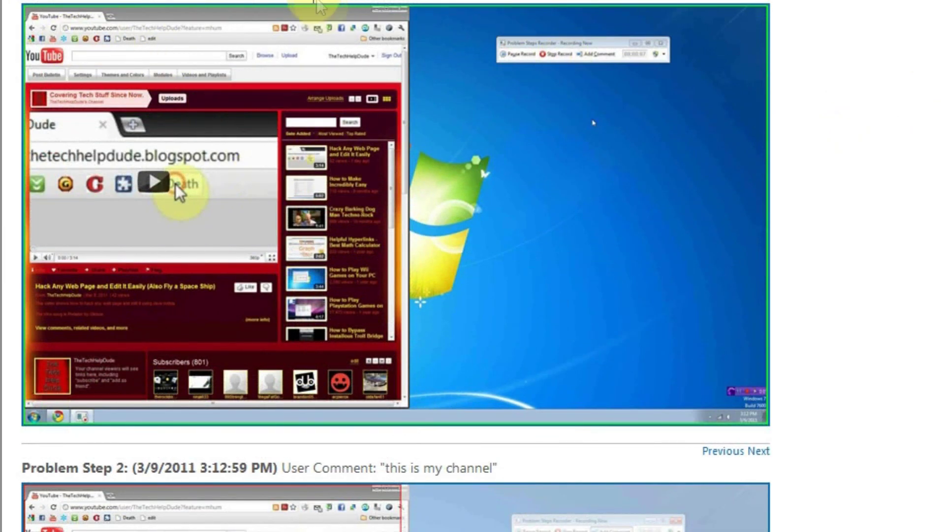
scroll(557, 110, down, 5)
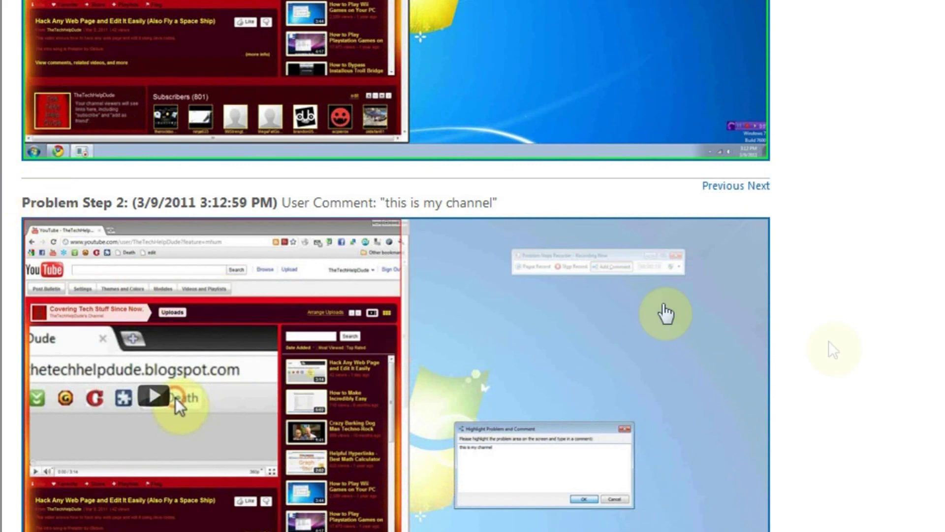
scroll(315, 246, down, 3)
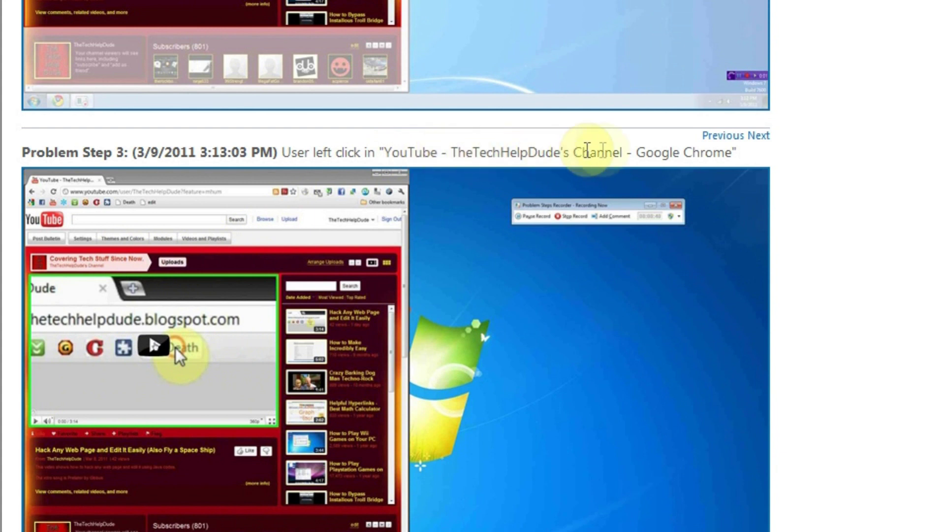
scroll(834, 186, down, 3)
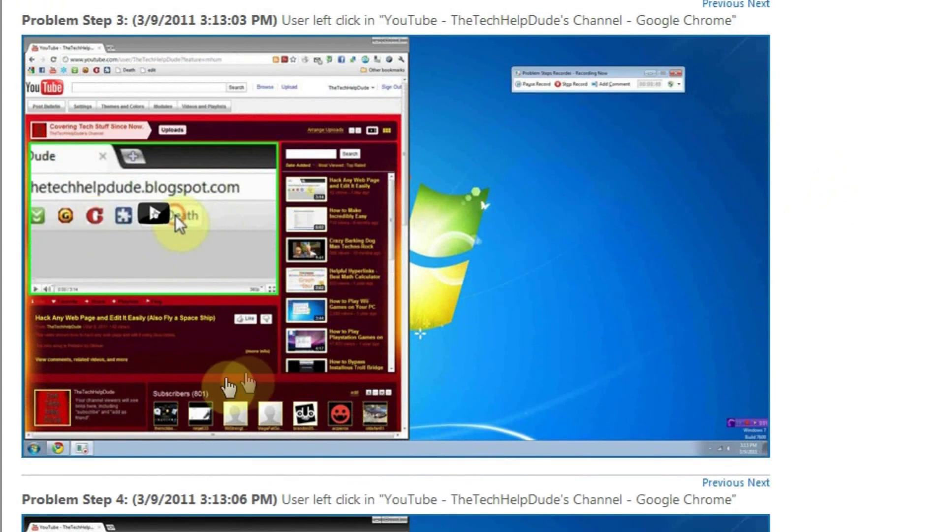
scroll(173, 236, down, 6)
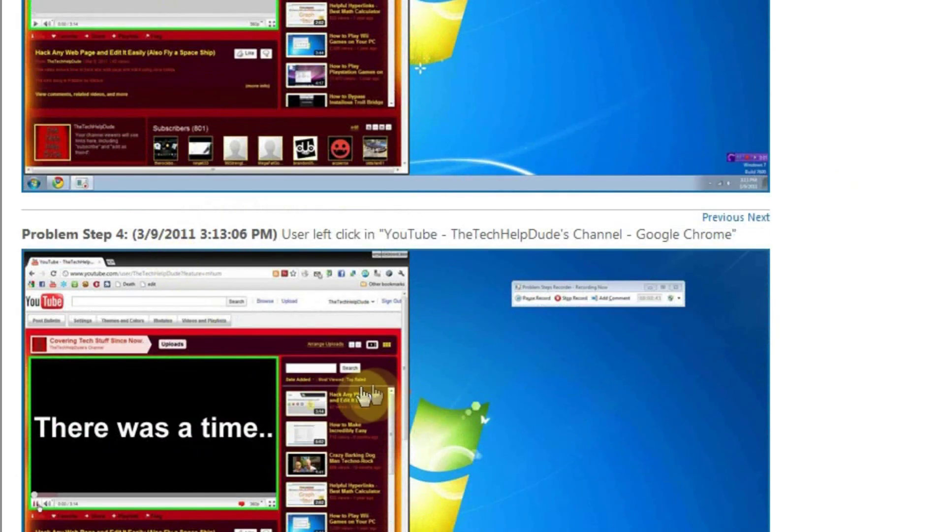
scroll(394, 266, down, 1)
scroll(394, 266, down, 5)
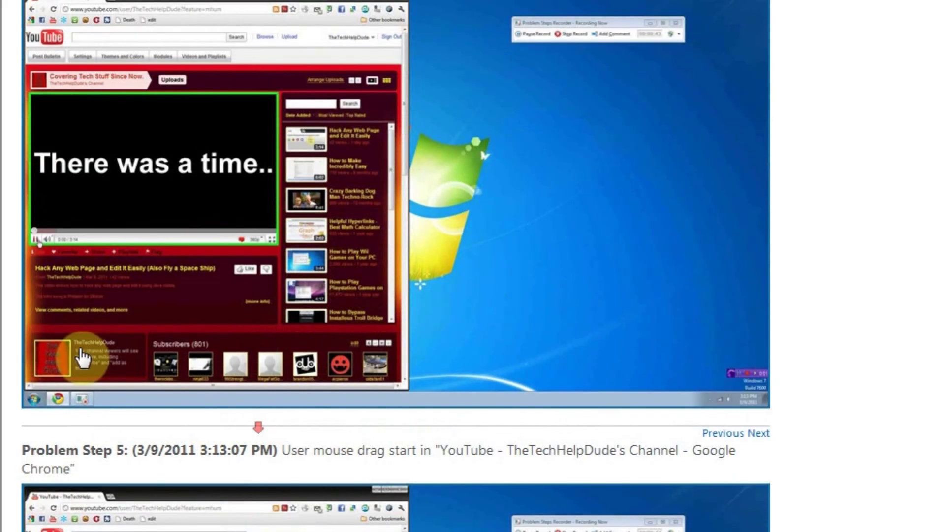
scroll(394, 266, down, 3)
scroll(394, 266, down, 8)
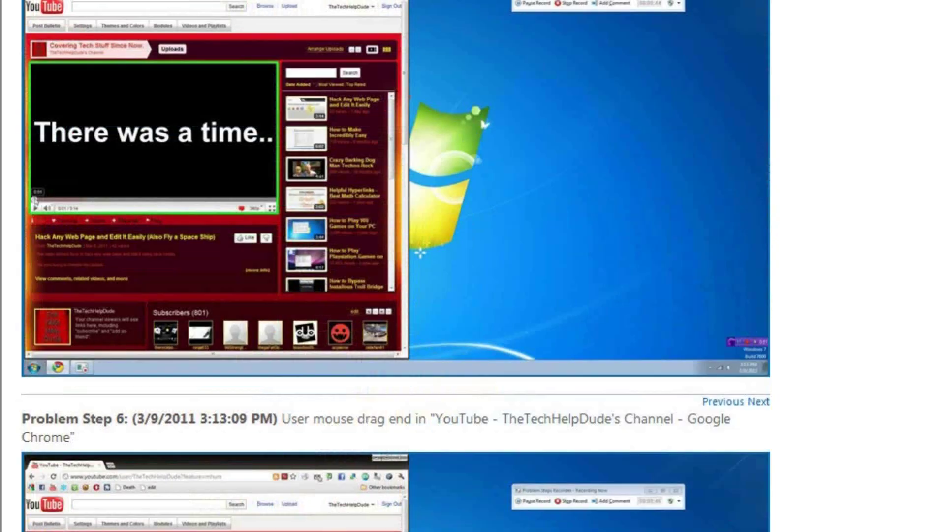
scroll(148, 527, down, 3)
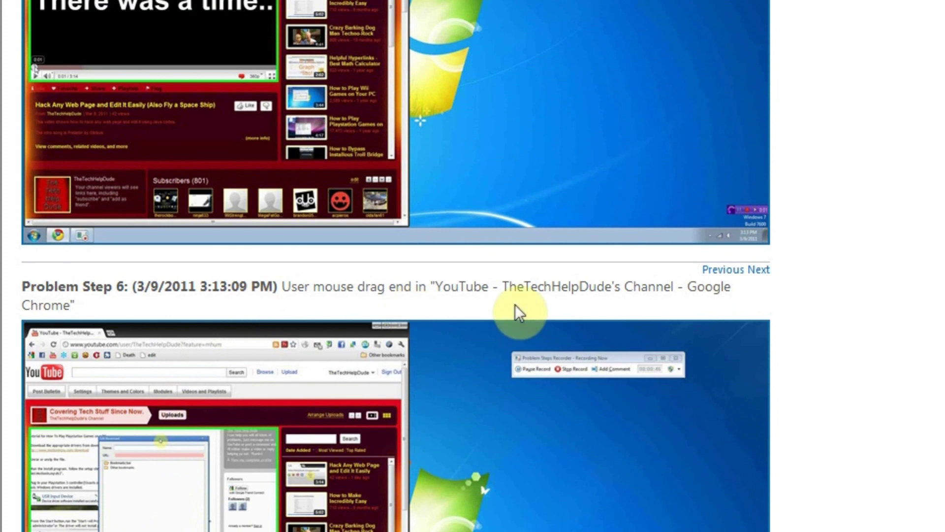
scroll(394, 266, down, 5)
scroll(394, 266, down, 2)
scroll(394, 266, down, 6)
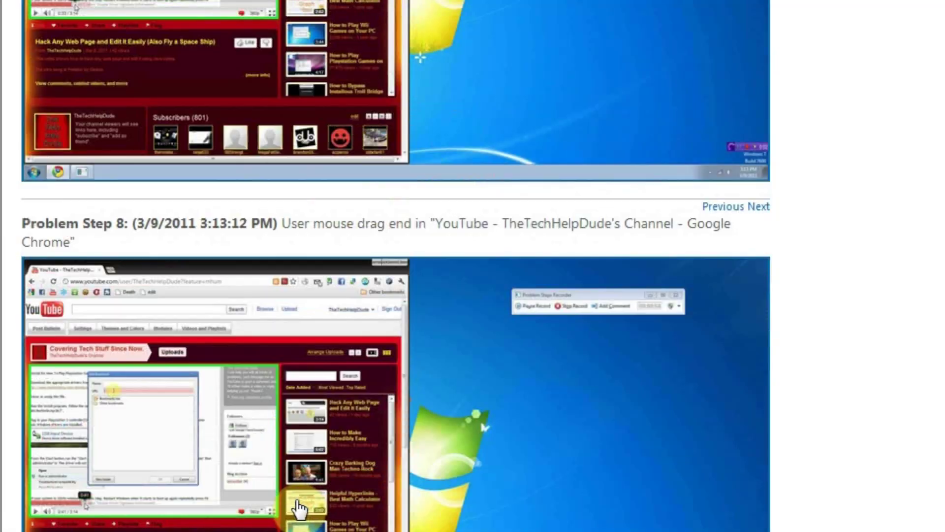
scroll(394, 265, down, 1)
scroll(393, 266, down, 8)
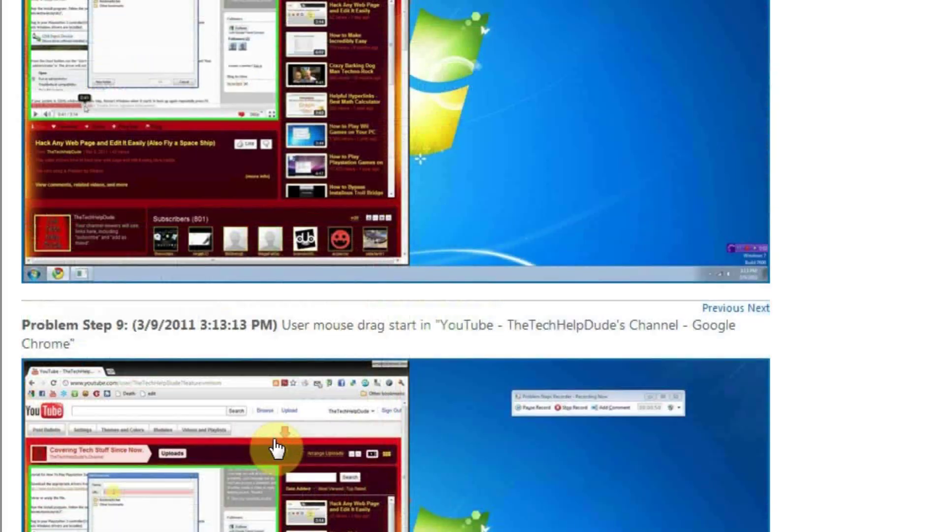
scroll(394, 266, down, 7)
scroll(394, 265, down, 9)
scroll(394, 266, down, 6)
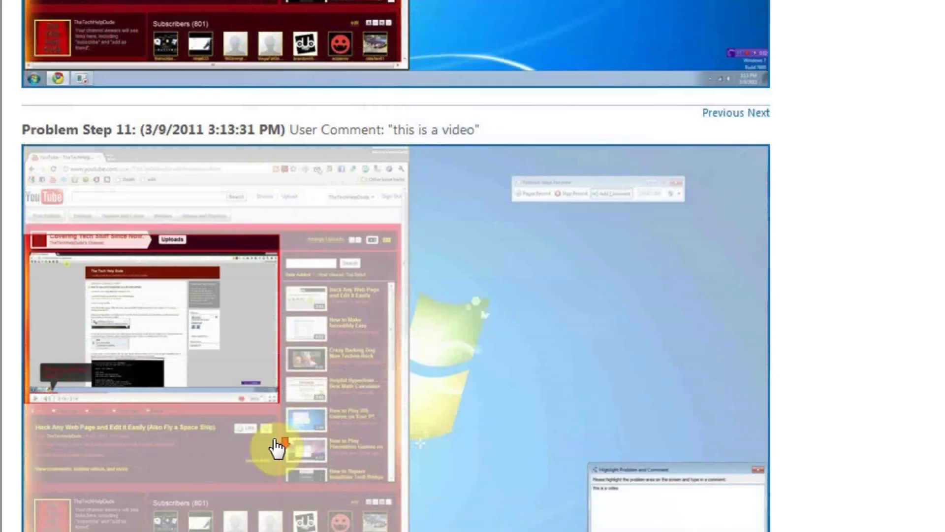
scroll(394, 266, down, 5)
scroll(394, 265, down, 4)
scroll(394, 266, down, 4)
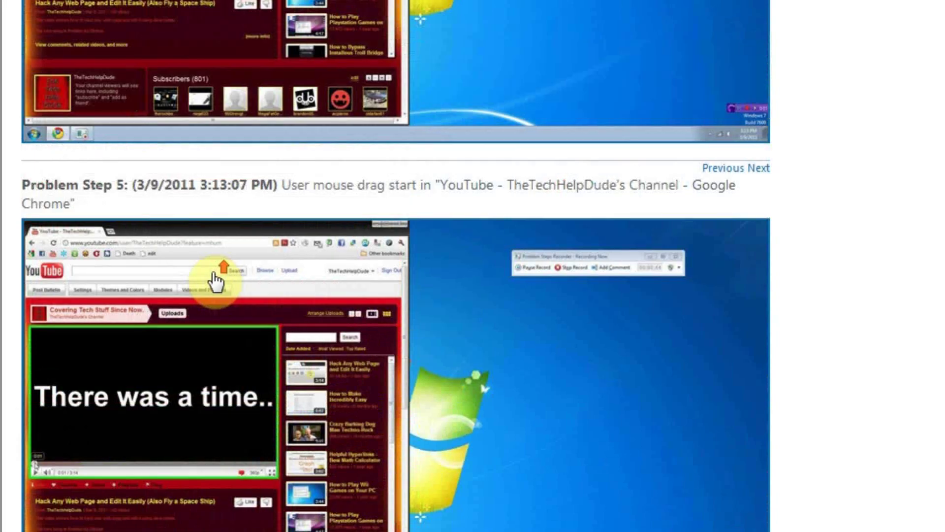
Scroll back to the report's top, then down to Problem Step 1's screenshot.
scroll(217, 274, up, 8)
scroll(212, 261, up, 3)
scroll(212, 251, up, 8)
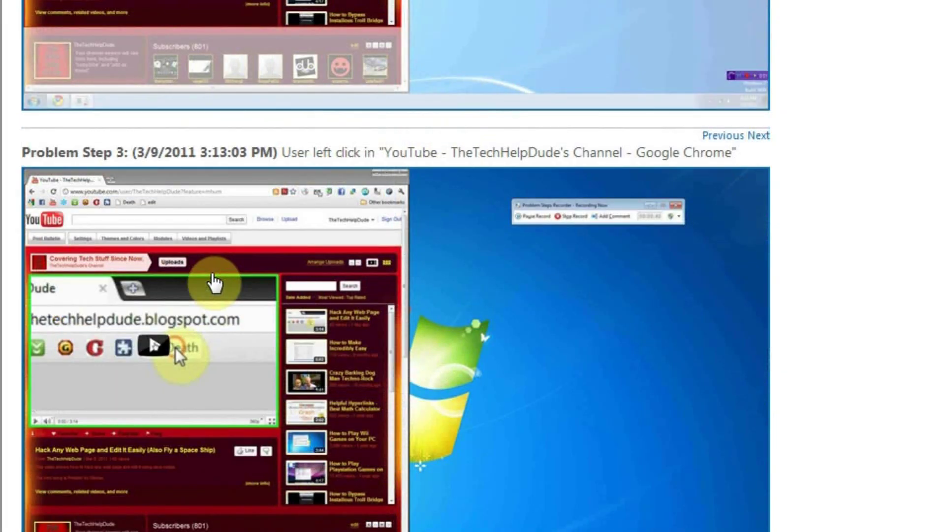
scroll(815, 453, up, 7)
scroll(815, 453, up, 3)
scroll(818, 449, up, 3)
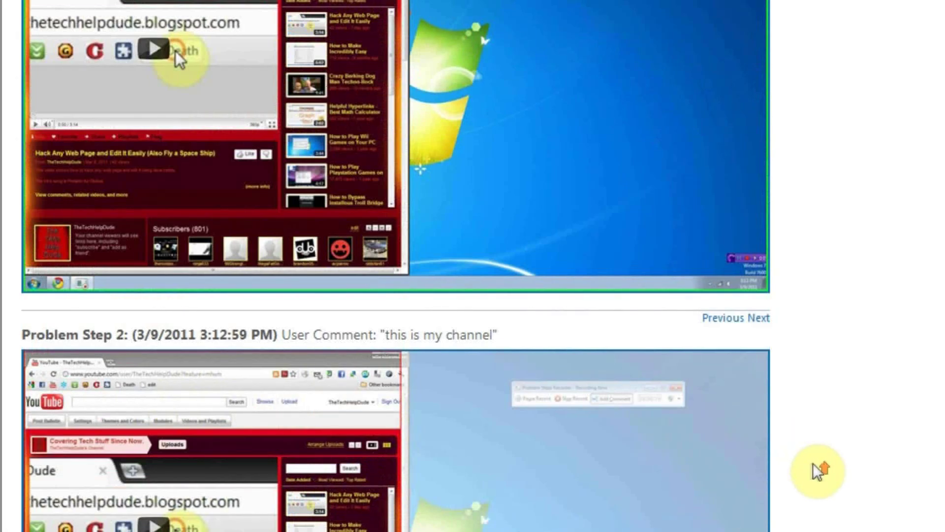
scroll(819, 468, up, 8)
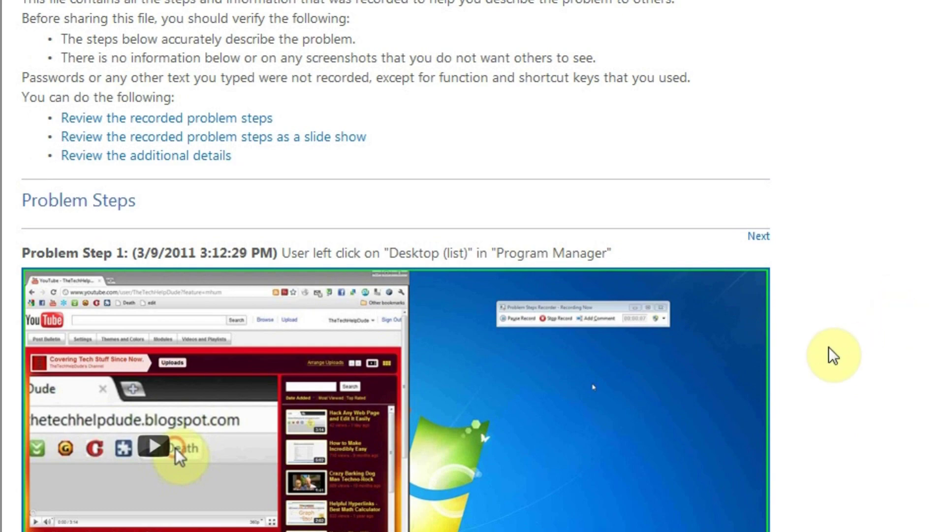
scroll(928, 330, down, 3)
scroll(934, 316, down, 3)
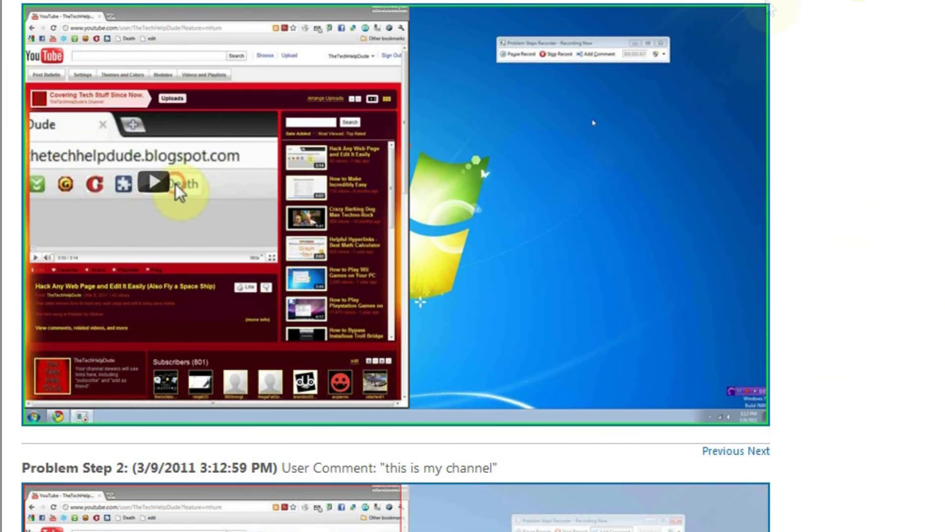
Check the Step 1 screenshot's picture options, then scroll to Step 2's 'this is my channel' screenshot.
click(638, 123)
right_click(637, 123)
right_click(549, 148)
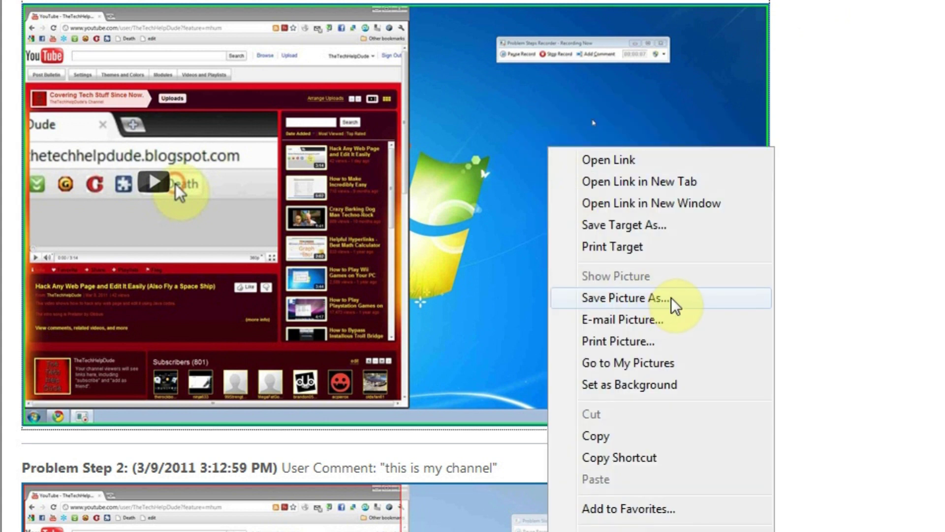
scroll(906, 371, down, 9)
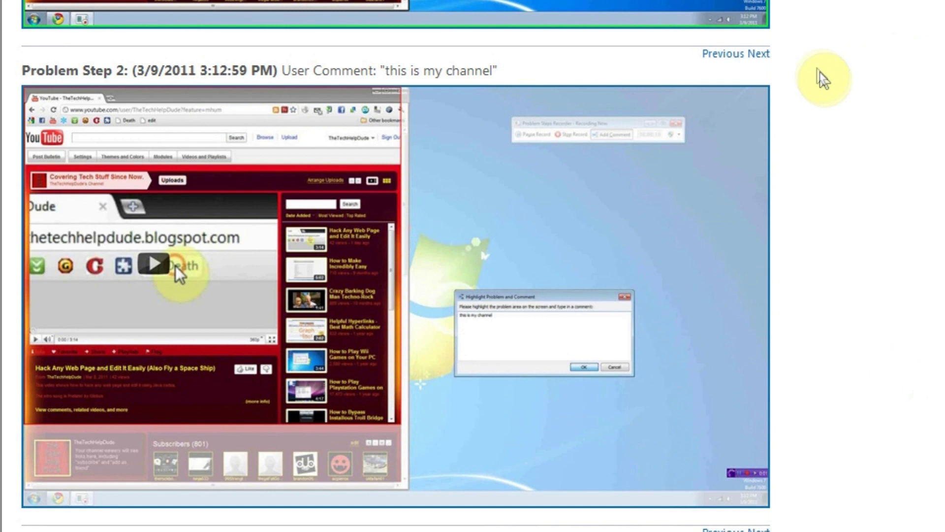